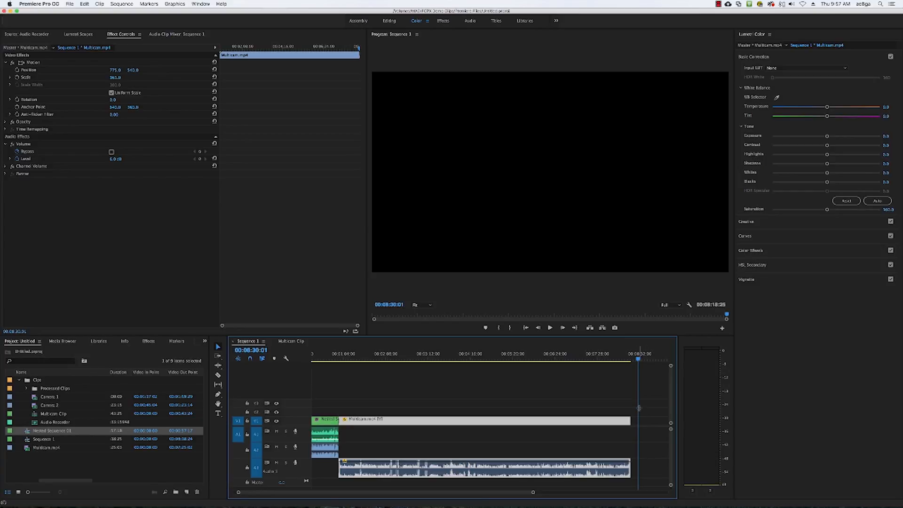
Step: Deselect the timeline clips and open the media export settings for Sequence 1
click(643, 409)
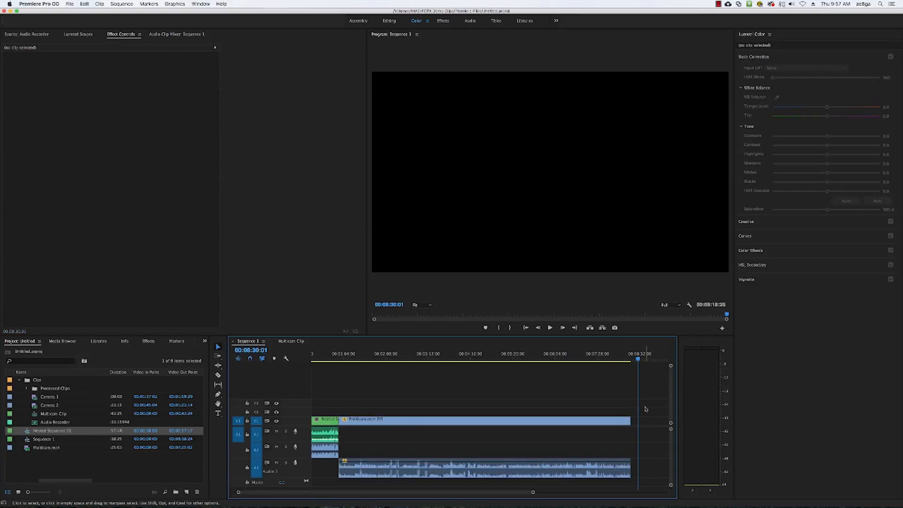
click(69, 4)
mouse_move(117, 180)
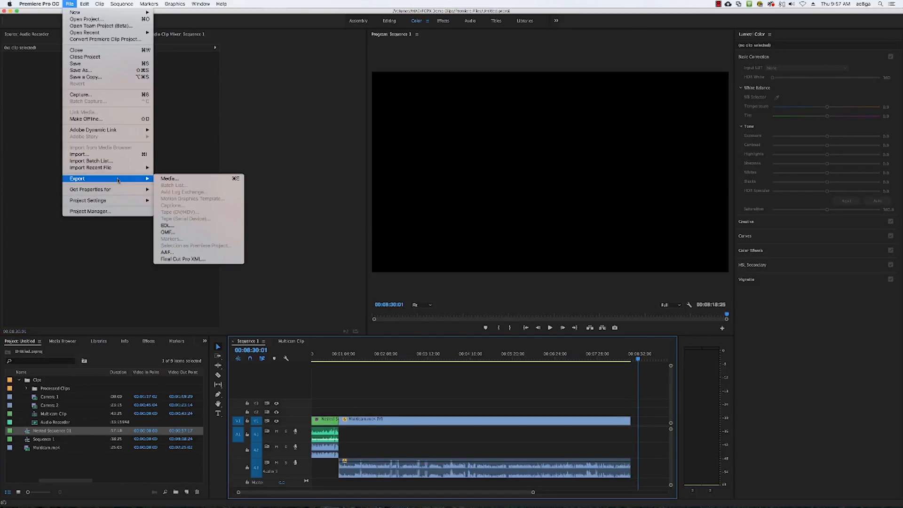
click(169, 179)
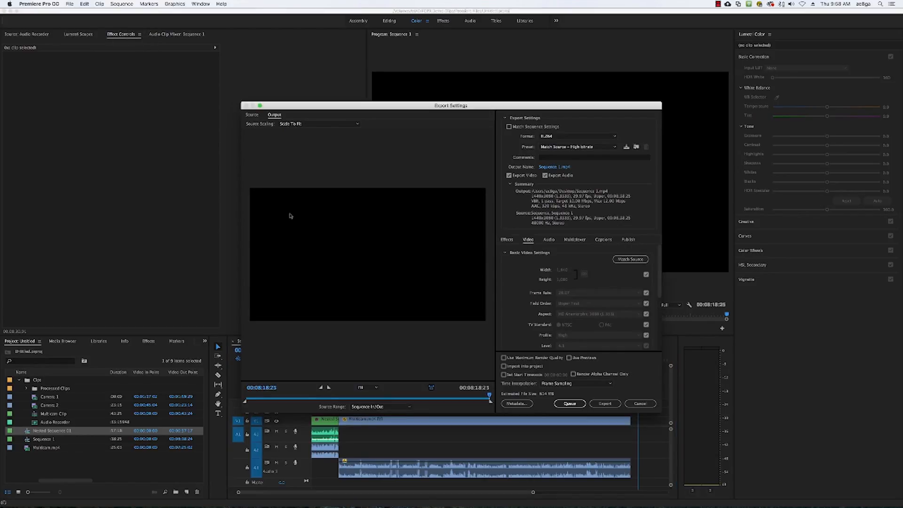
Step: Set the export format to QuickTime and send Sequence 1 to the Media Encoder queue
click(592, 139)
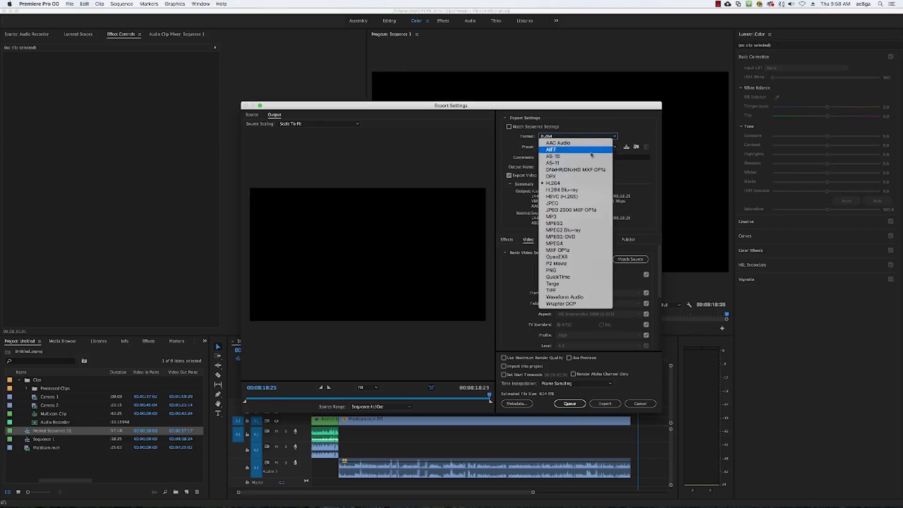
click(610, 137)
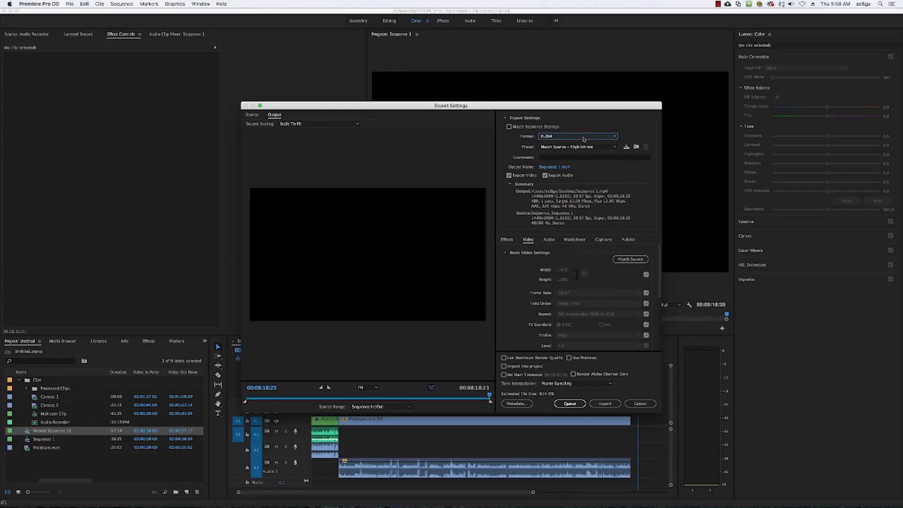
click(584, 138)
click(569, 277)
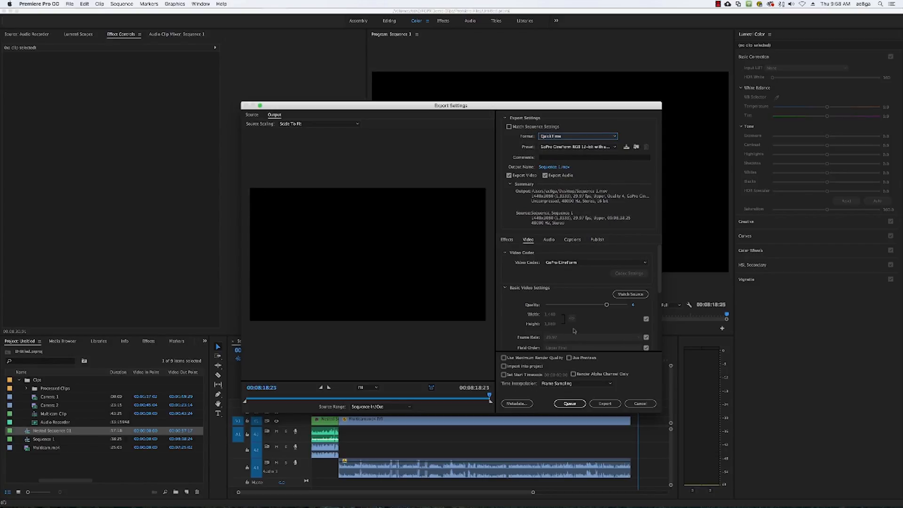
click(571, 403)
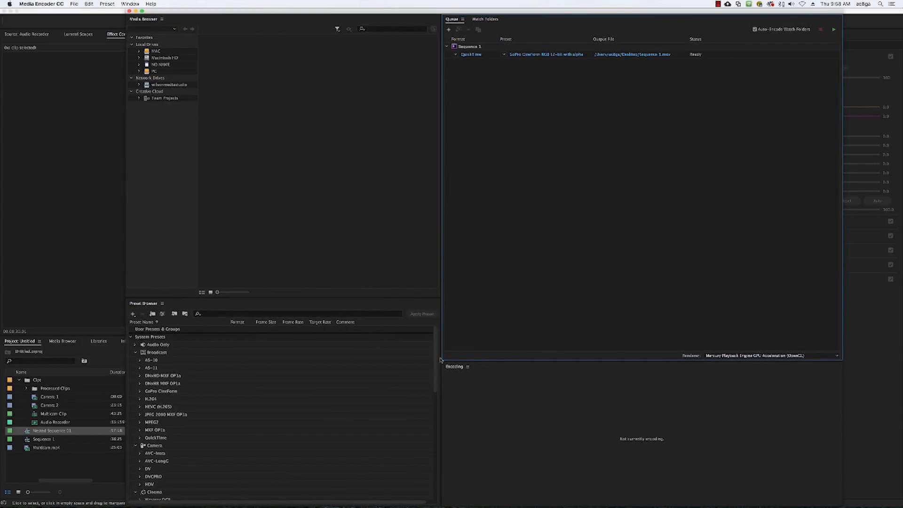
Step: Collapse the Broadcast, Camera, Devices and Vimeo preset groups to reach the YouTube presets under Web Video
scroll(437, 355, down, 1)
scroll(432, 350, up, 1)
click(137, 352)
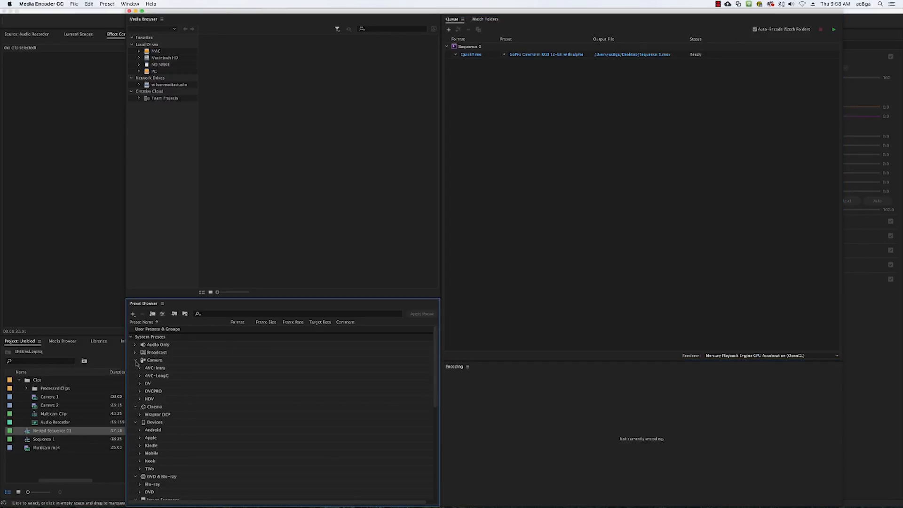
click(136, 360)
click(136, 383)
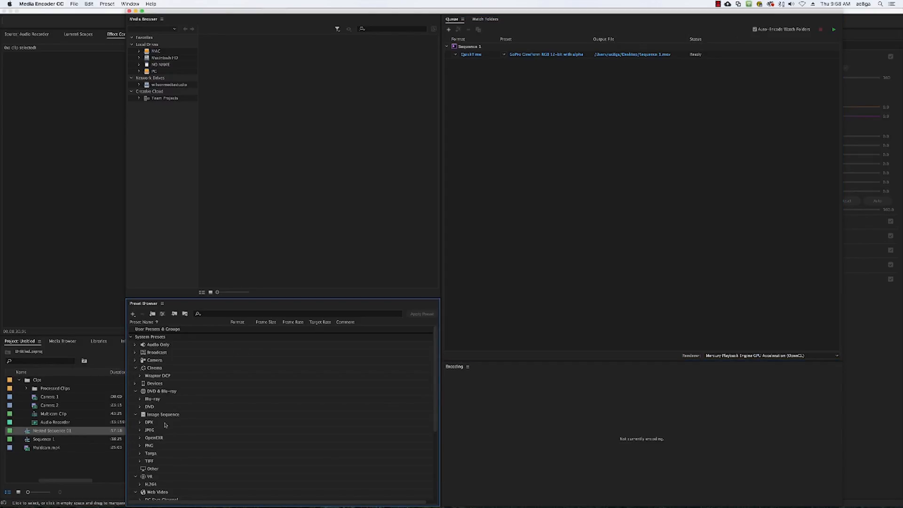
scroll(234, 401, down, 5)
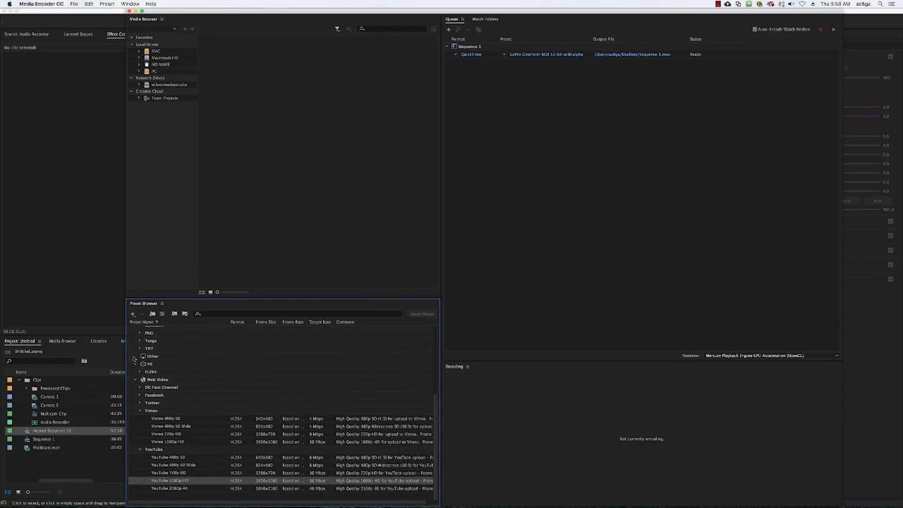
click(141, 411)
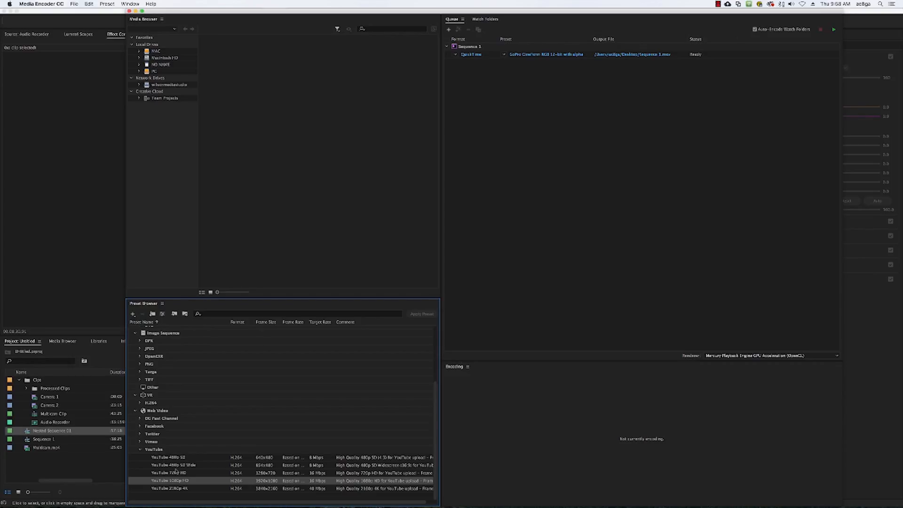
Step: Compare the YouTube 720p HD and 1080p HD presets and apply YouTube 1080p HD to the queued Sequence 1 export
mouse_move(176, 470)
mouse_move(178, 486)
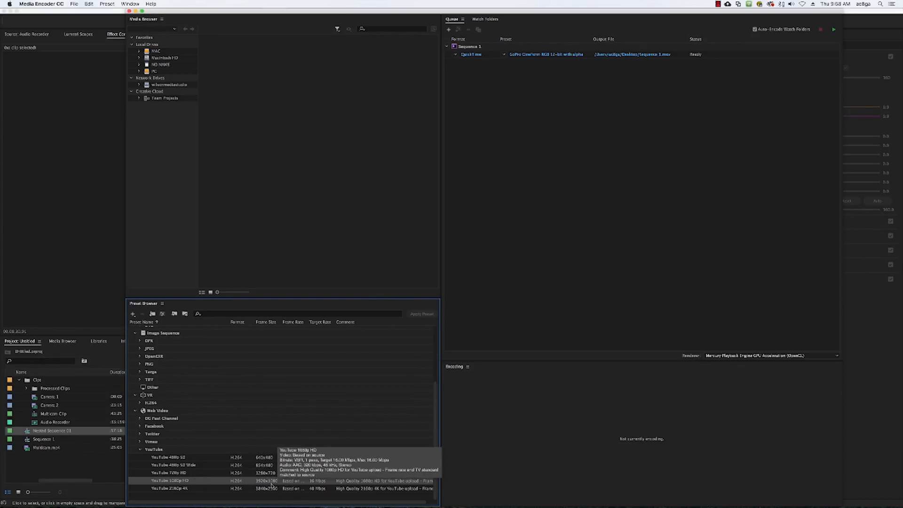
click(193, 474)
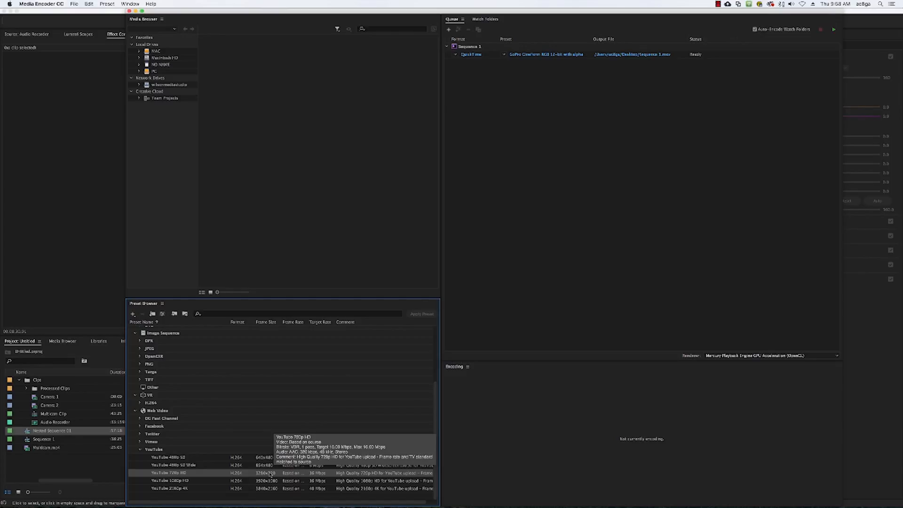
click(187, 481)
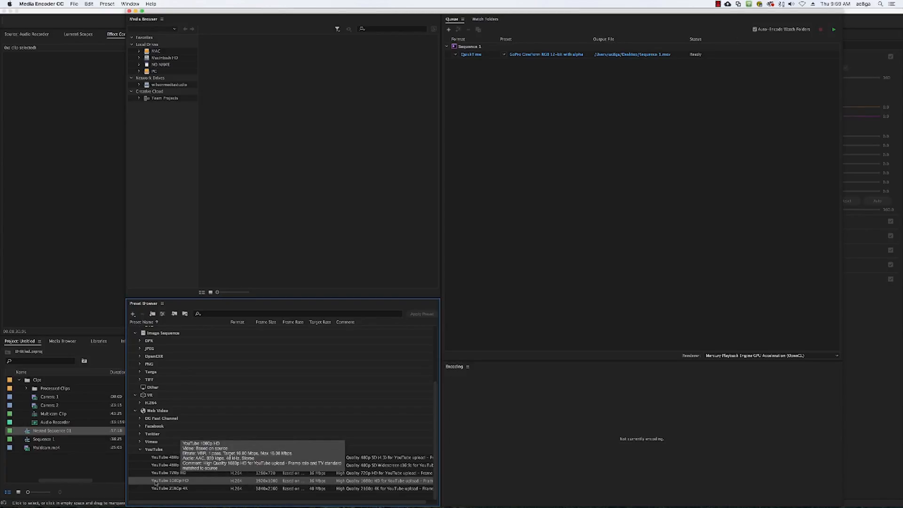
drag(293, 437, 482, 55)
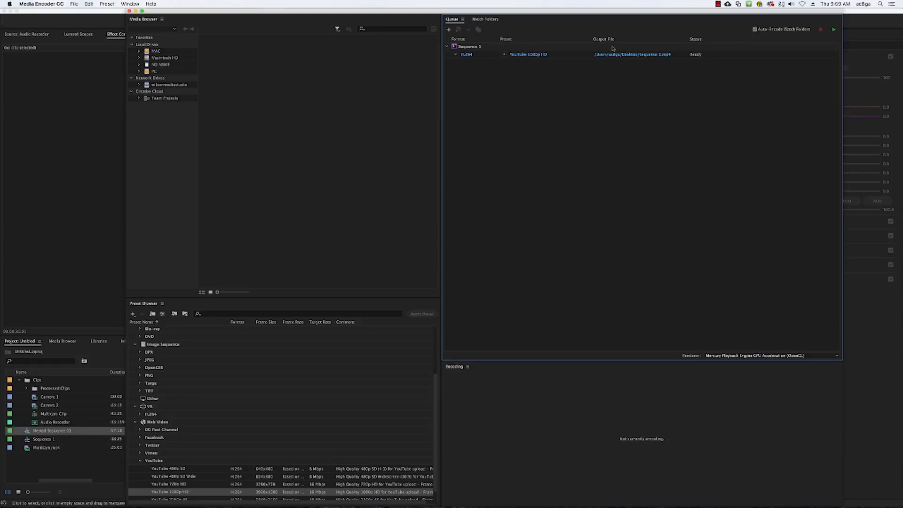
Step: Open the queued export's output file settings and choose the personal folder on the wilsonmediastudio drive as its destination
click(652, 55)
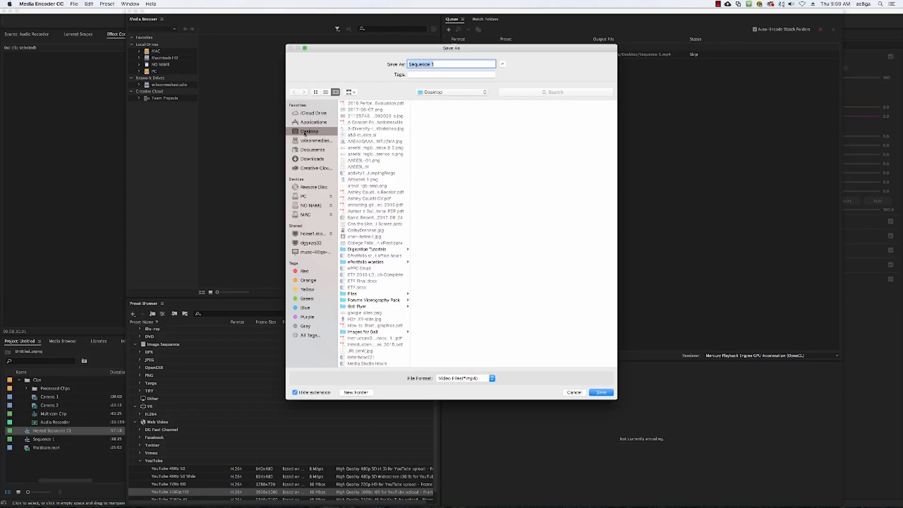
click(313, 143)
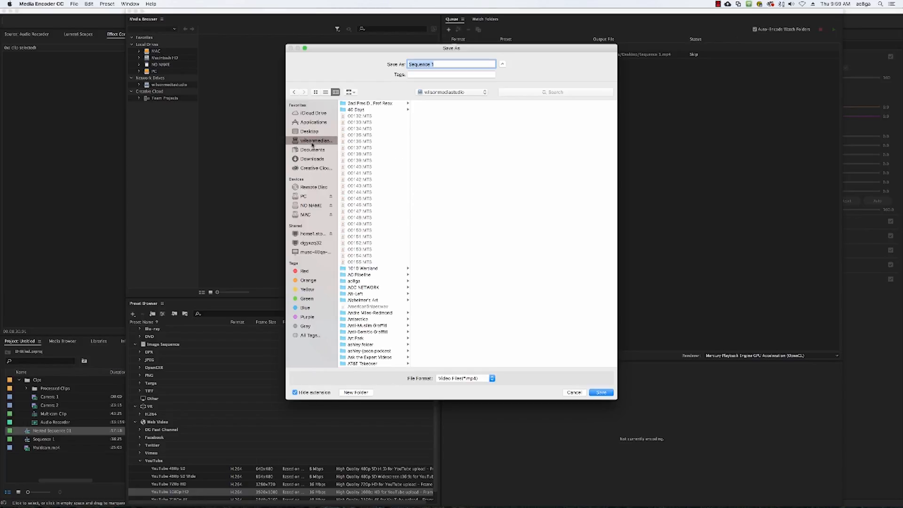
click(365, 281)
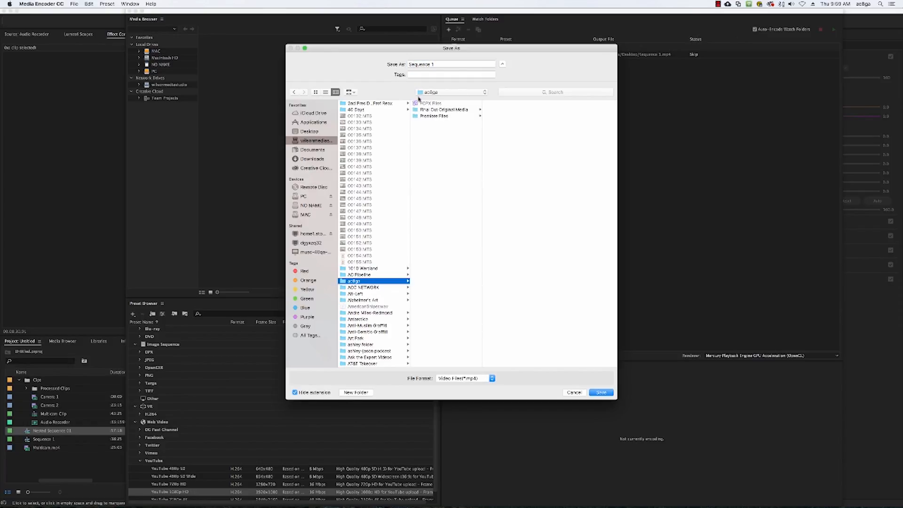
Step: Name the output file Export Video and save the output settings
click(431, 64)
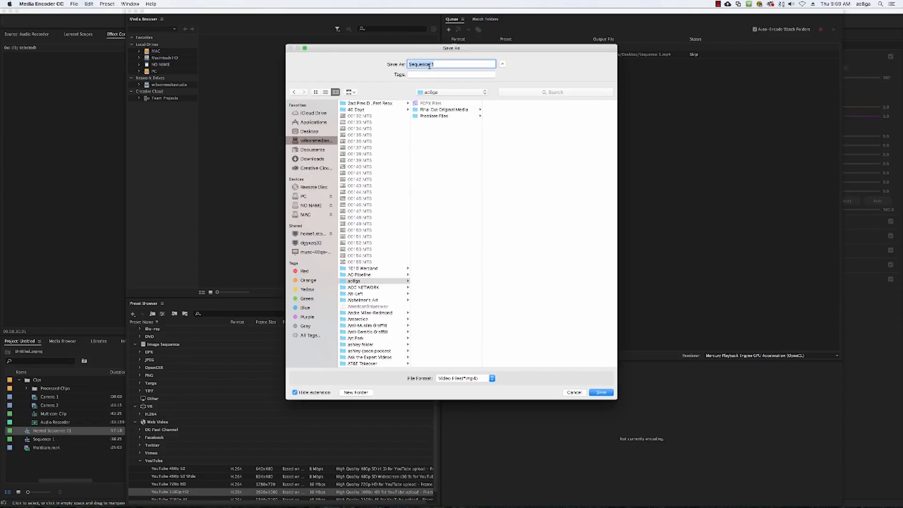
text(Mu)
key(BackSpace)
text(Expr)
text(ort Video)
click(601, 393)
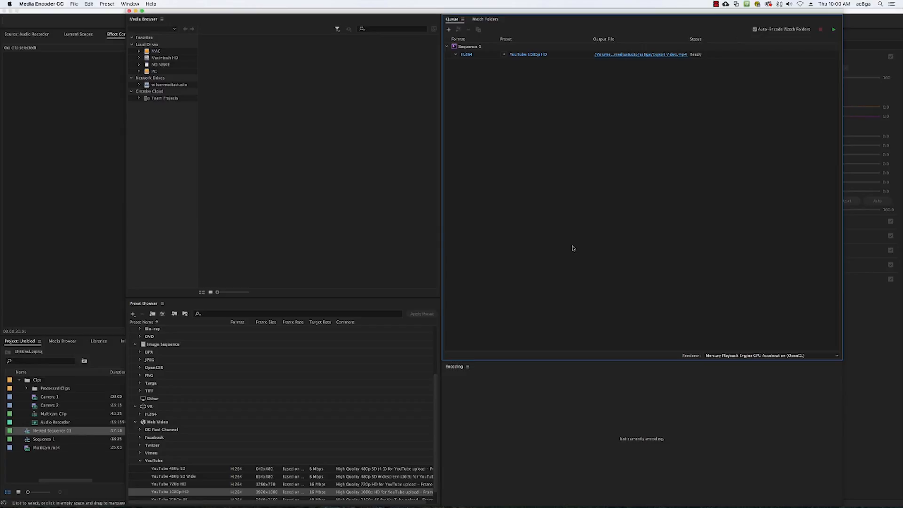
Step: Start encoding the queue and check the output preview of the running export
click(833, 30)
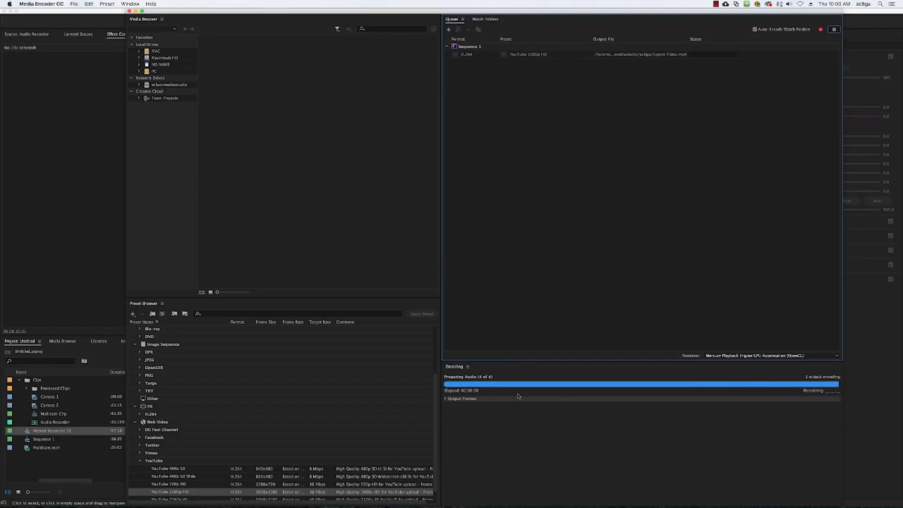
click(446, 399)
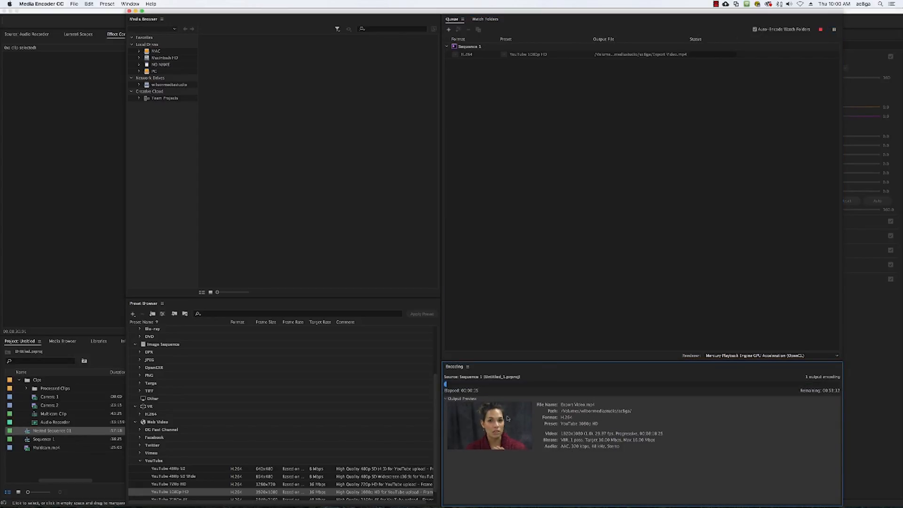
click(455, 398)
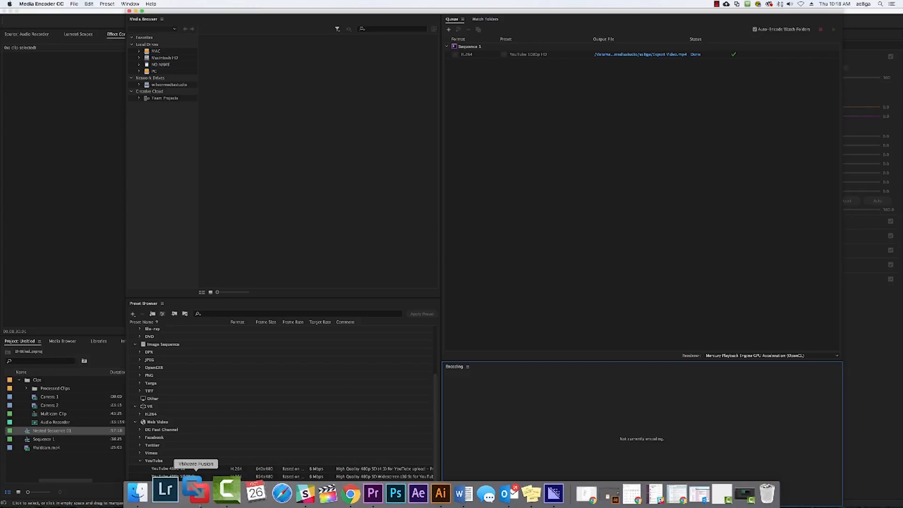
Step: Switch to Finder, locate Export Video.mp4 in the personal folder on wilsonmediastudio, and preview it, jumping ahead in playback
click(155, 490)
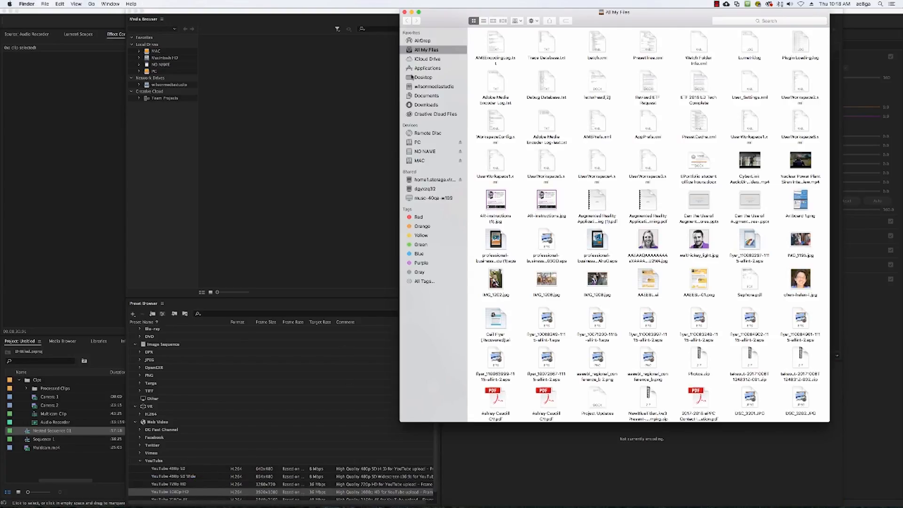
click(433, 86)
drag(431, 16, 166, 35)
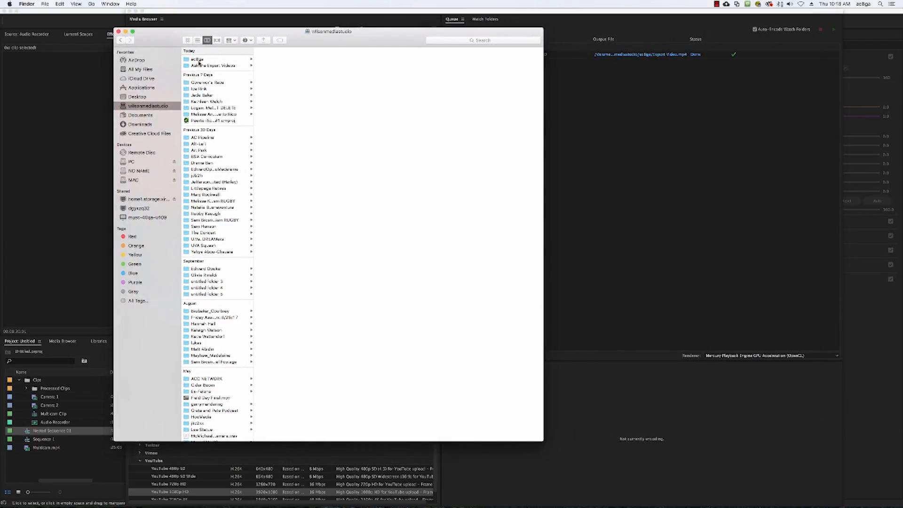
click(197, 59)
click(288, 61)
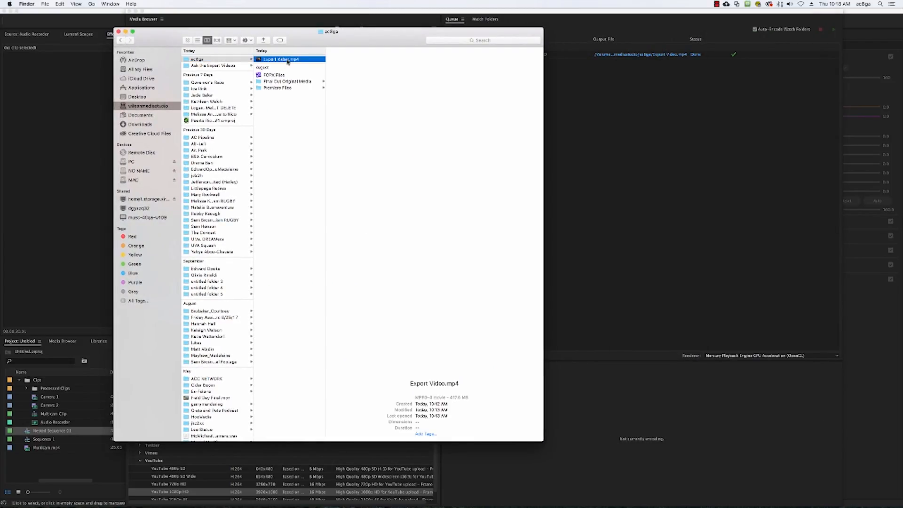
key(space)
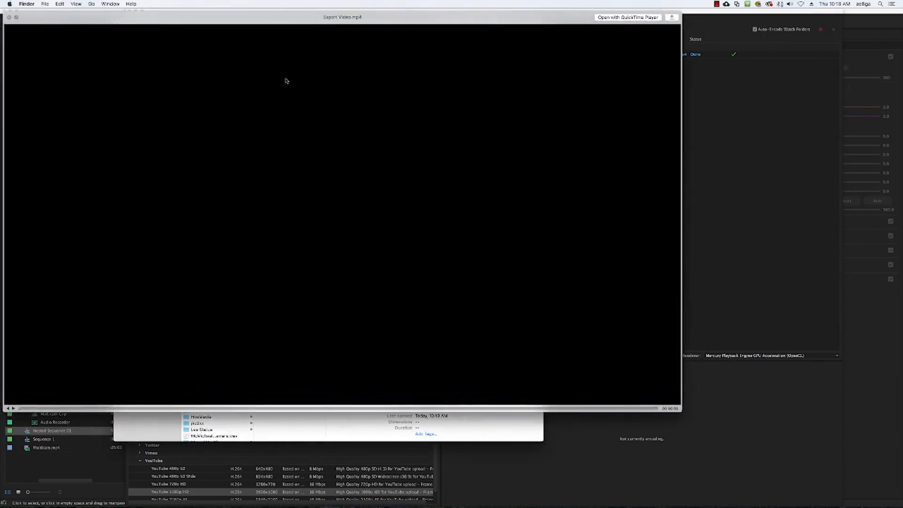
click(264, 409)
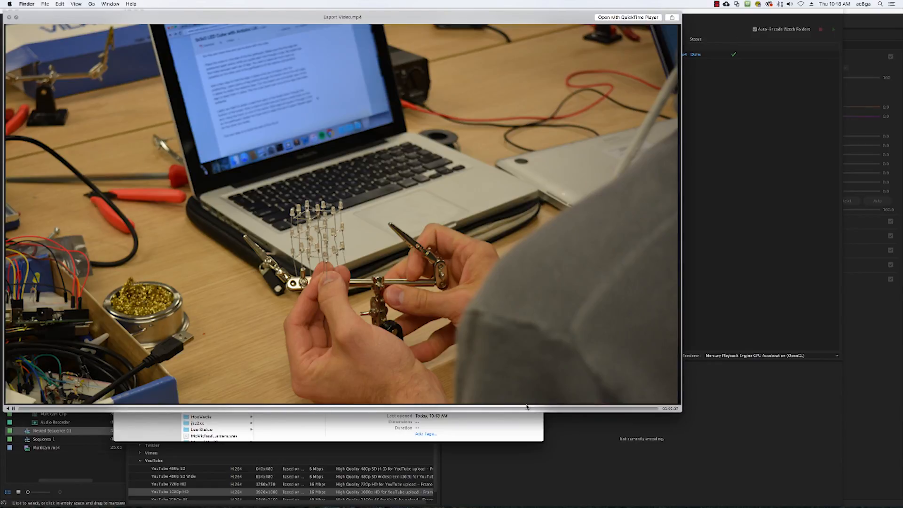